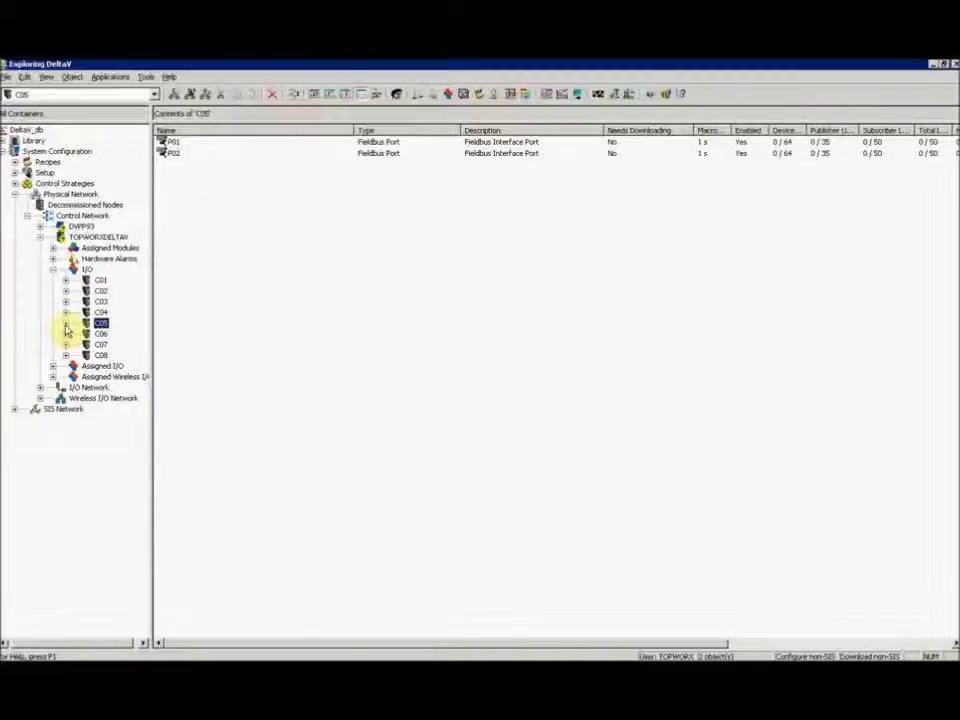
Step: Expand card C05 and port P01 and list P01's decommissioned Fieldbus devices
{"action": "left_click", "coordinate": [65, 324]}
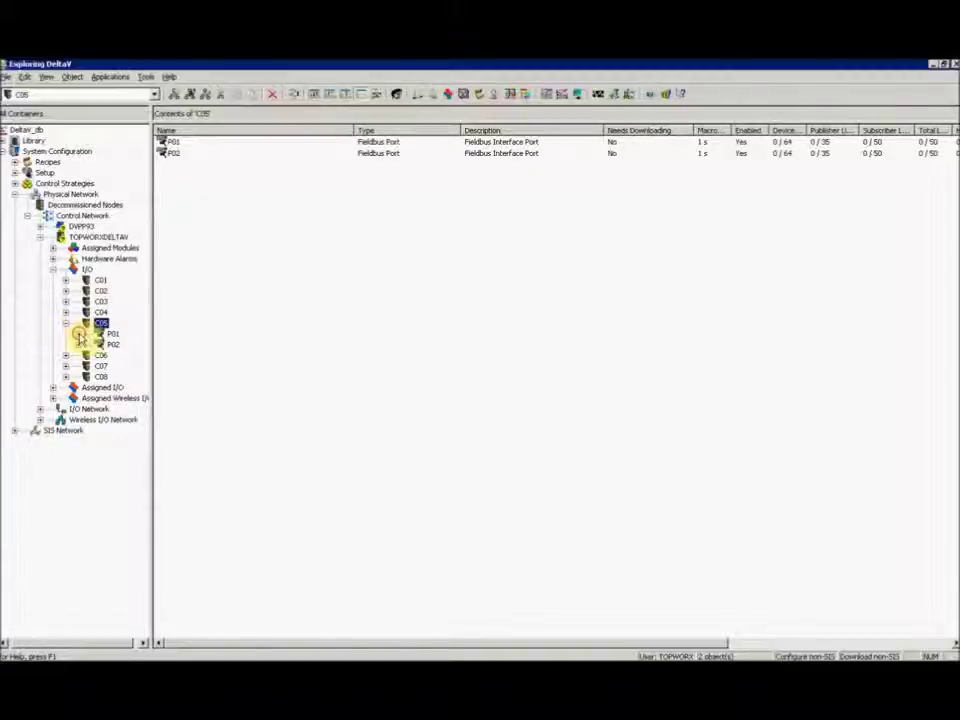
{"action": "left_click", "coordinate": [79, 334]}
{"action": "left_click", "coordinate": [116, 350]}
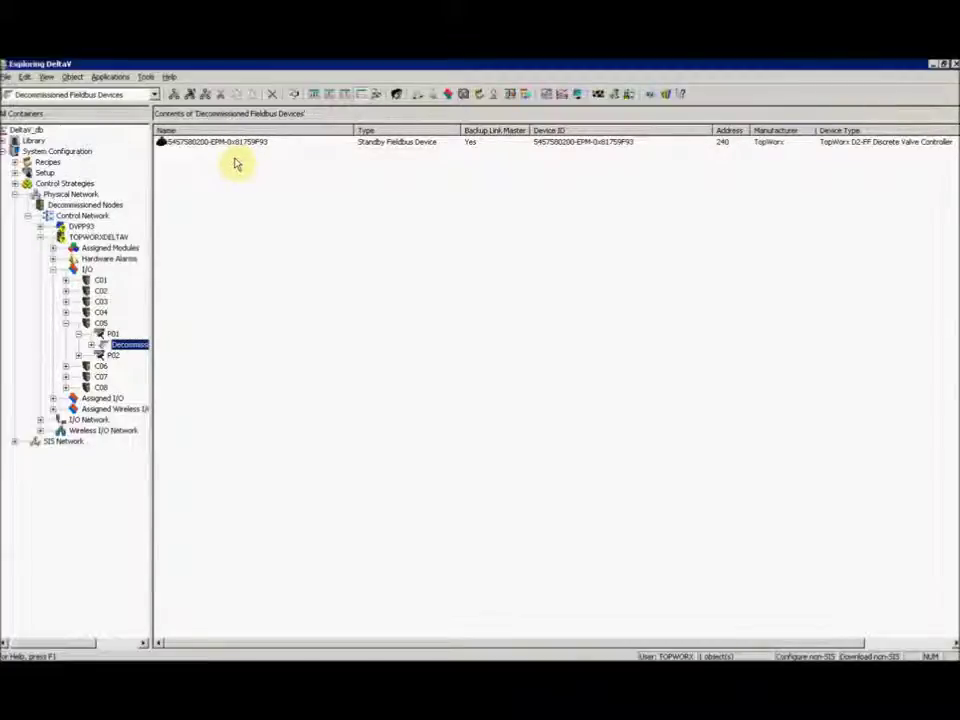
Step: Assign the standby TopWorx valve controller to port P01 and confirm tag PDT1 at address 35
{"action": "left_click_drag", "start_coordinate": [214, 146], "coordinate": [113, 335]}
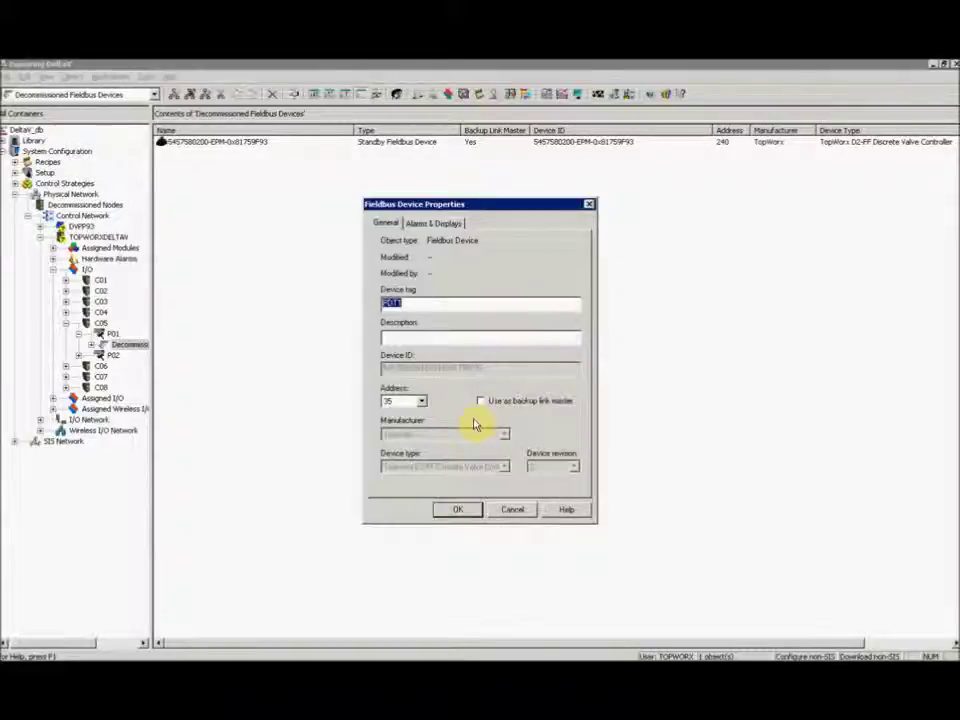
{"action": "left_click", "coordinate": [463, 513]}
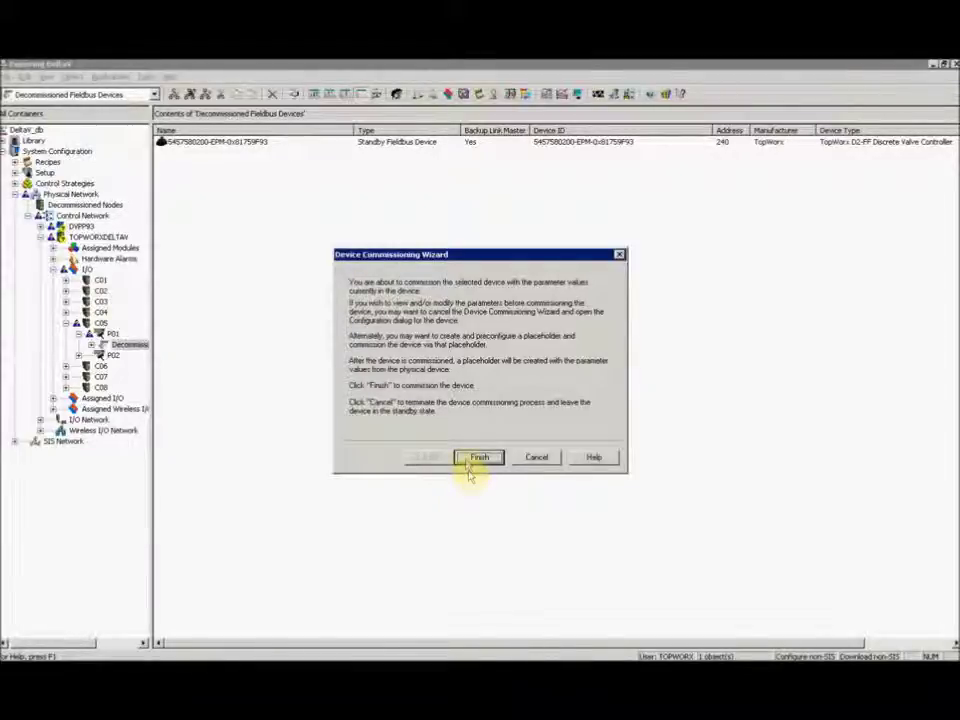
Step: Finish the Device Commissioning Wizard so PDT1 is commissioned at address 35 under P01
{"action": "left_click", "coordinate": [469, 459]}
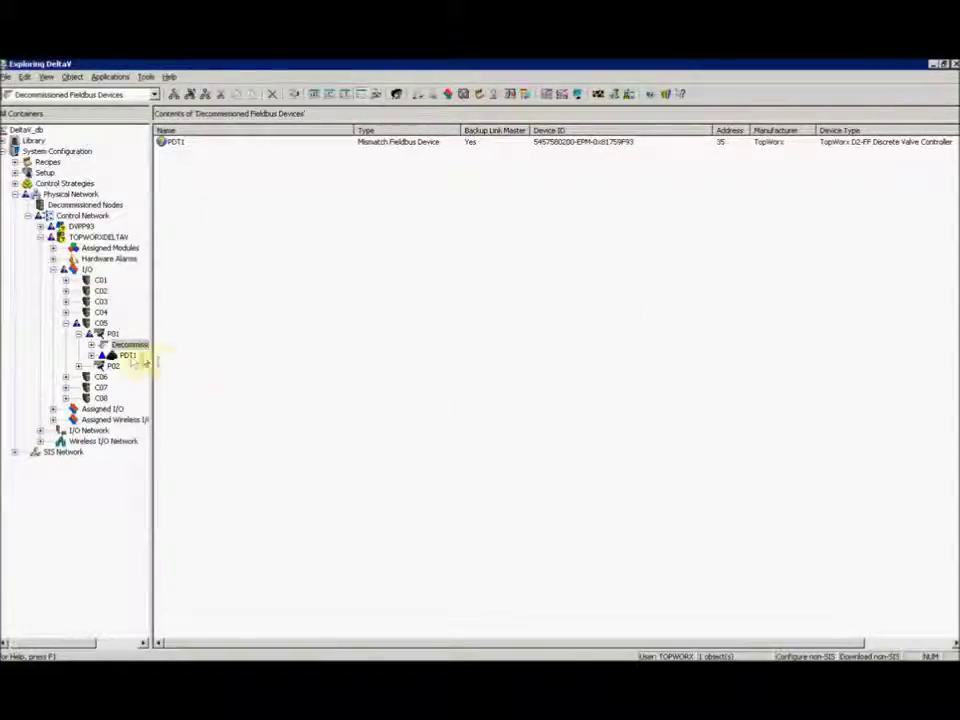
Step: Download Fieldbus device PDT1 from port P01 and close the completed download summary
{"action": "left_click", "coordinate": [128, 356]}
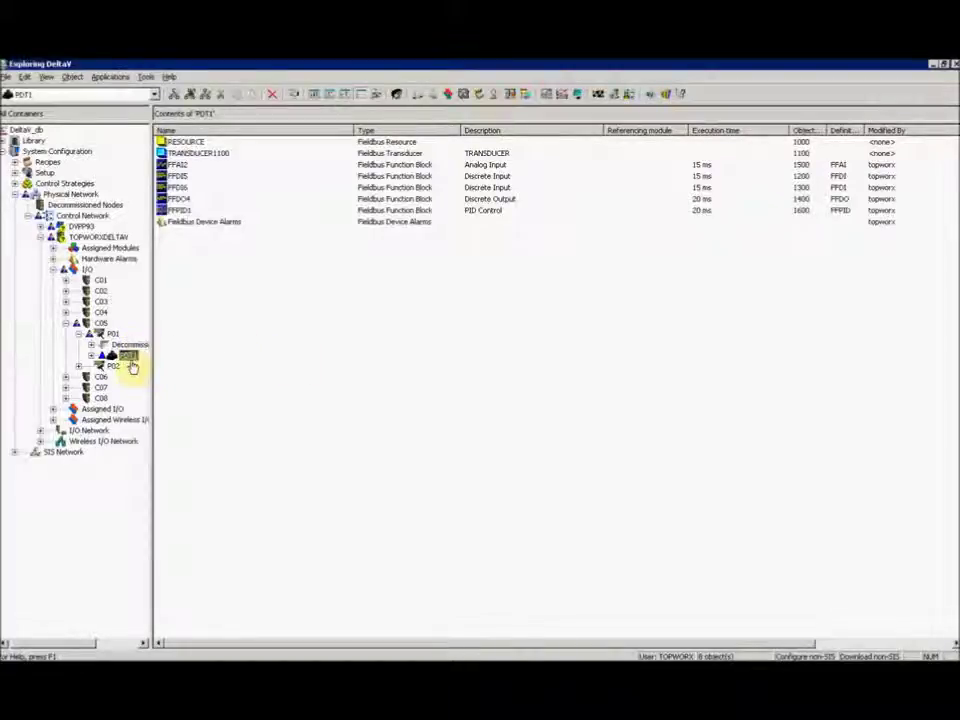
{"action": "right_click", "coordinate": [113, 335]}
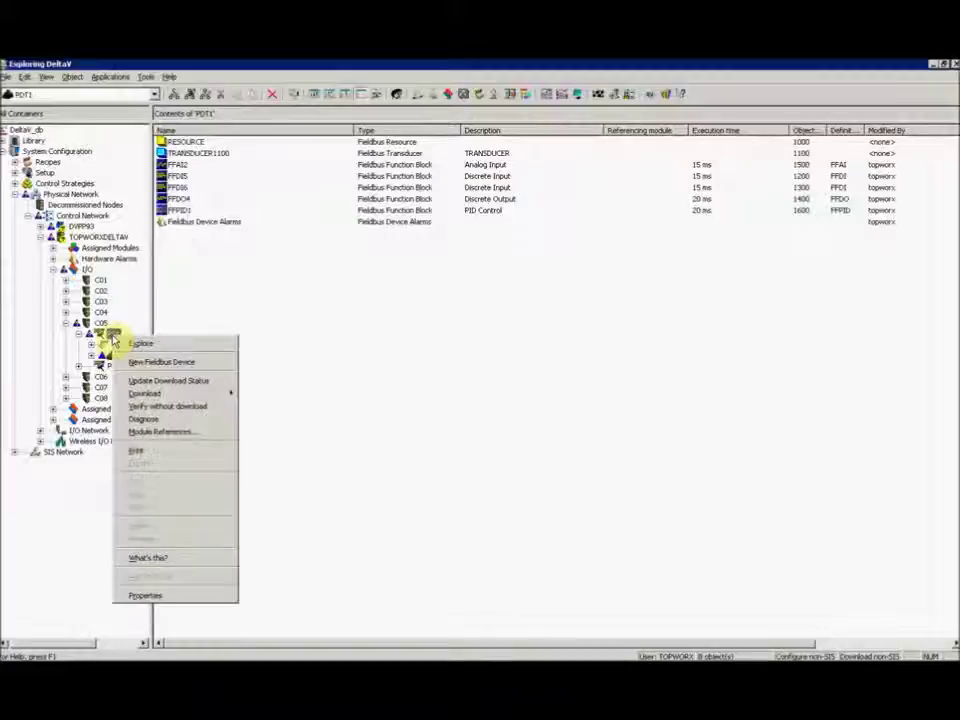
{"action": "mouse_move", "coordinate": [150, 393]}
{"action": "left_click", "coordinate": [265, 393]}
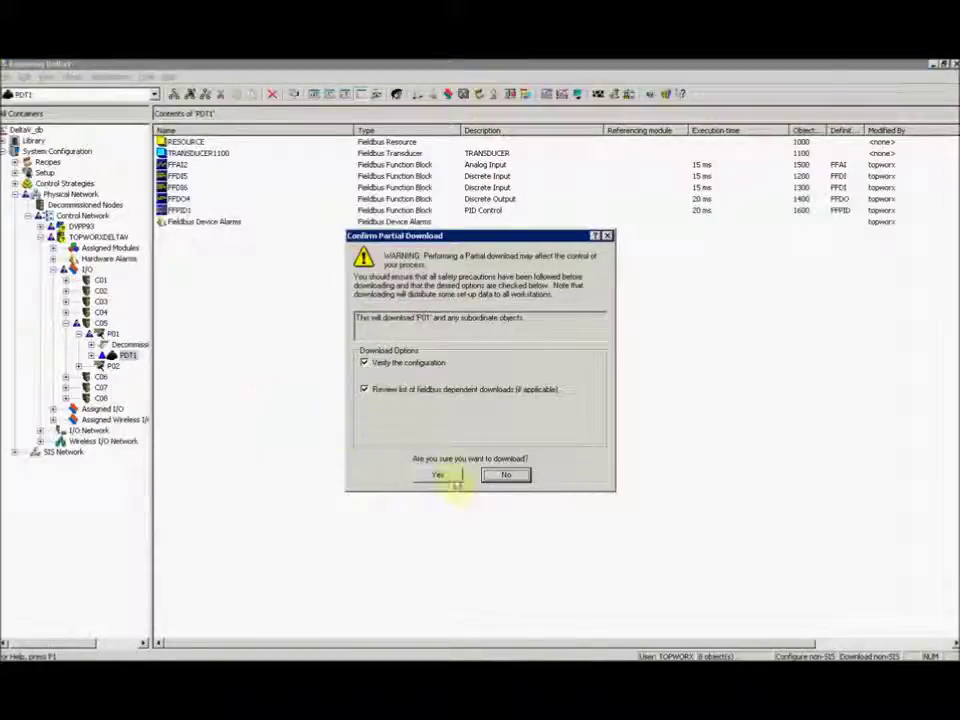
{"action": "left_click", "coordinate": [452, 476]}
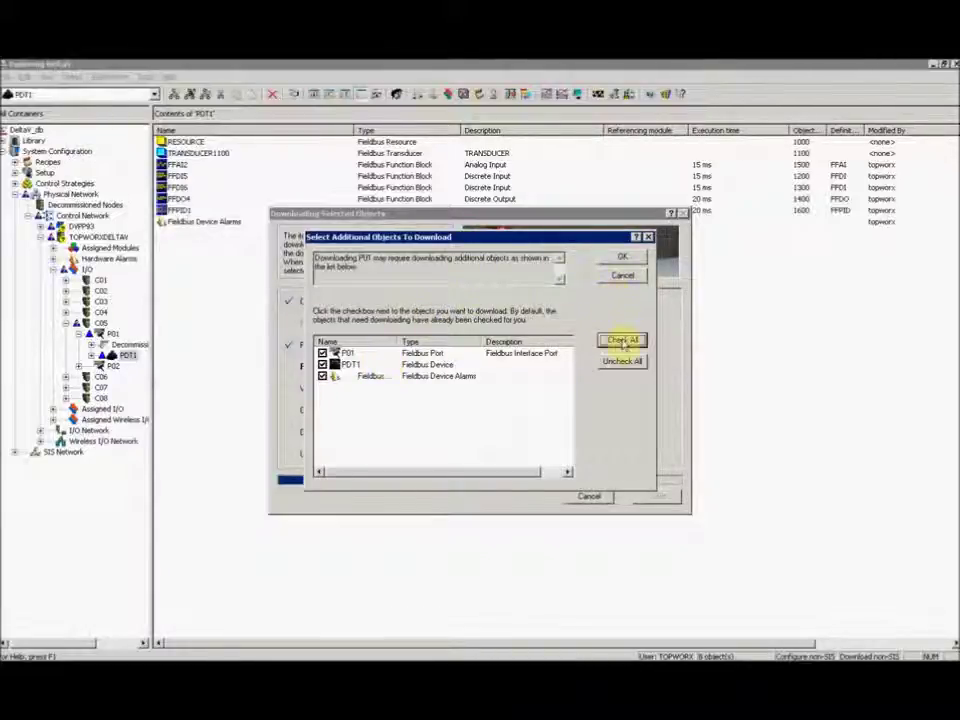
{"action": "left_click", "coordinate": [621, 258]}
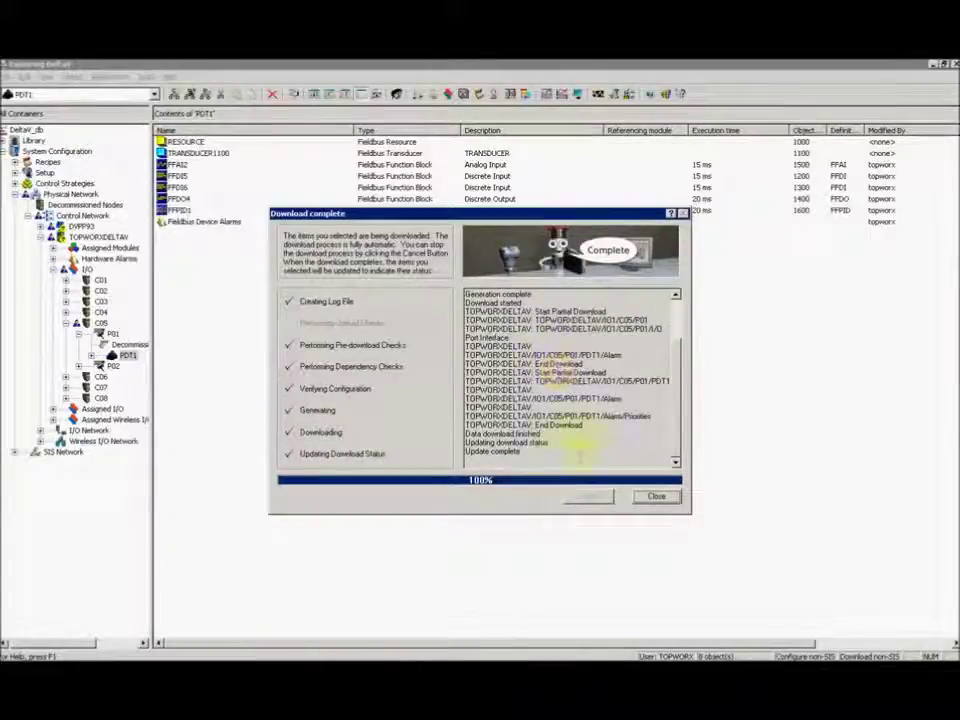
{"action": "left_click", "coordinate": [655, 497]}
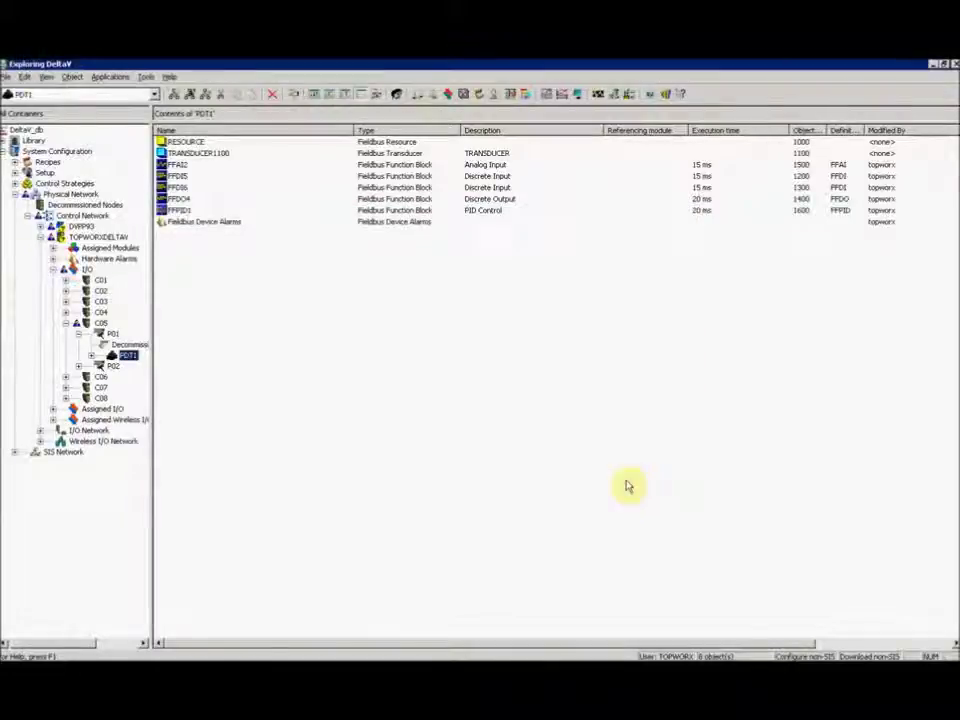
Step: Bring up the context menu for the Physical Network item
{"action": "right_click", "coordinate": [56, 195]}
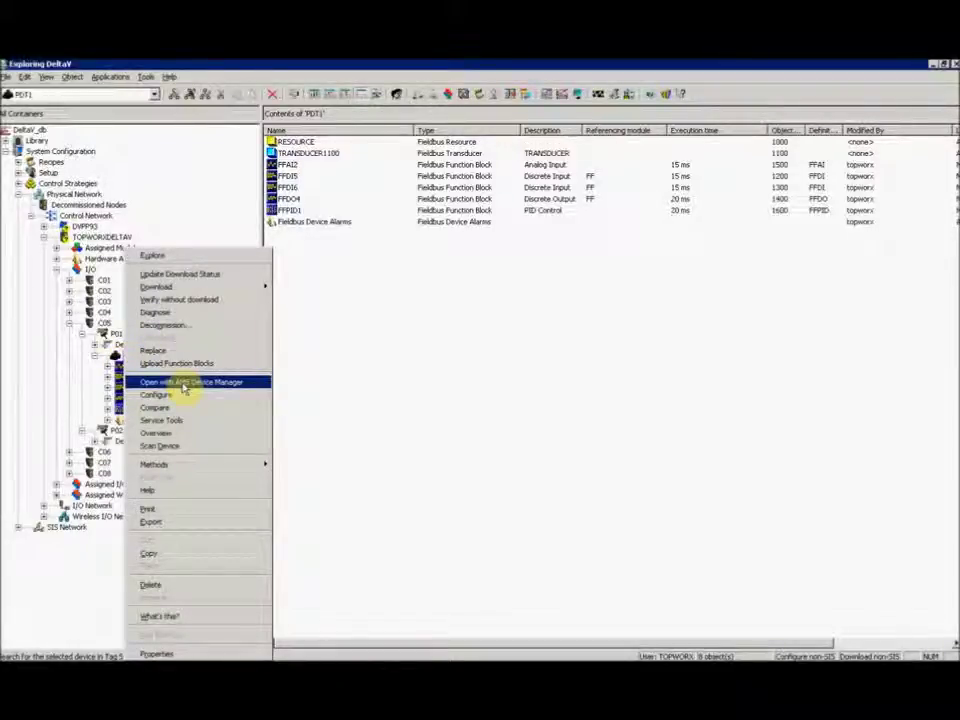
Step: Open PDT1 in AMS Device Manager and launch its Device Setup wizard
{"action": "left_click", "coordinate": [183, 388]}
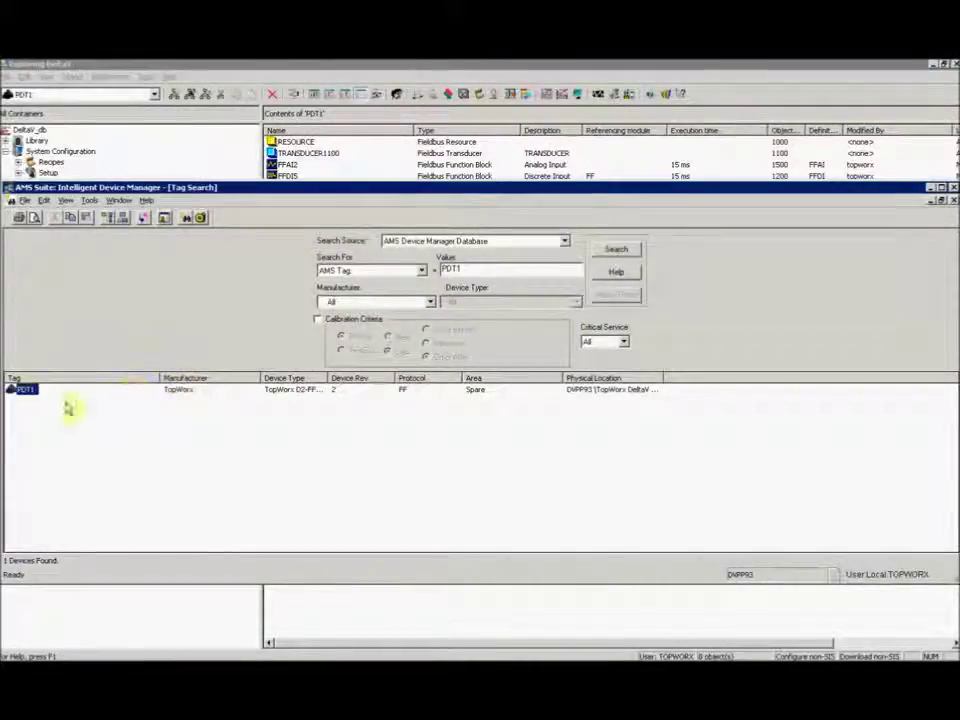
{"action": "double_click", "coordinate": [24, 390]}
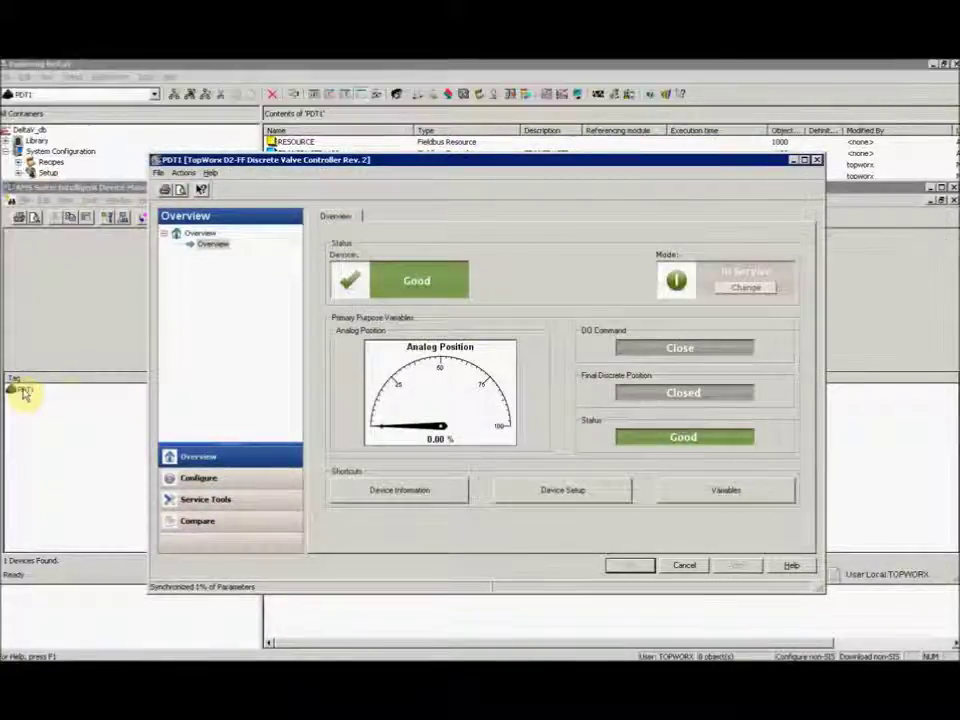
{"action": "left_click", "coordinate": [564, 492]}
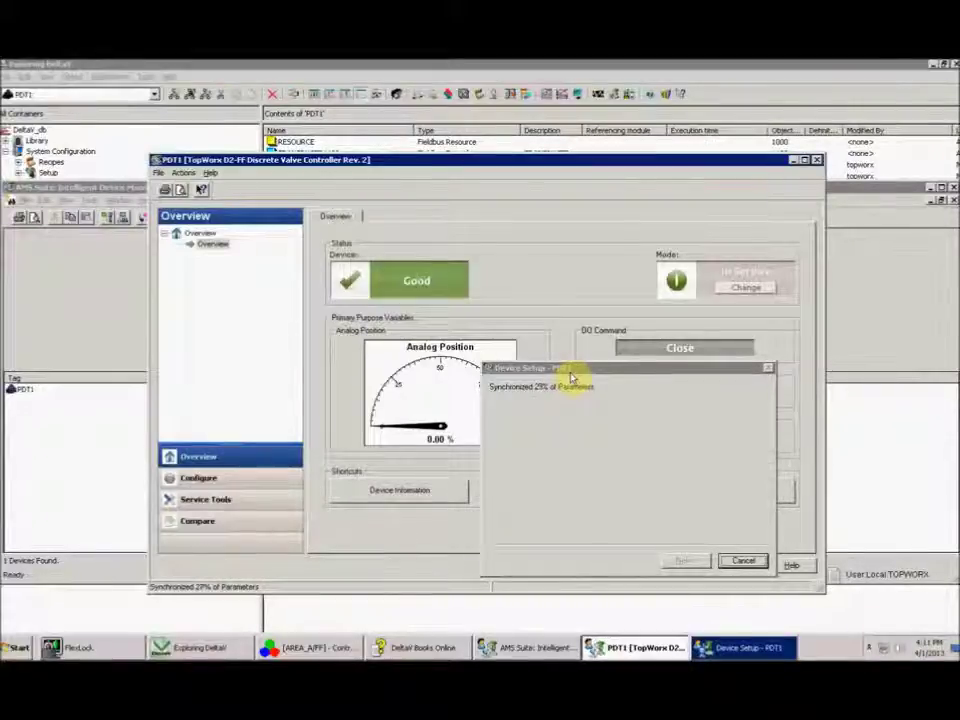
{"action": "left_click", "coordinate": [571, 377]}
Step: Reposition the Device Setup window and continue, putting PDT1 Out of Service
{"action": "left_click_drag", "start_coordinate": [568, 377], "coordinate": [545, 340]}
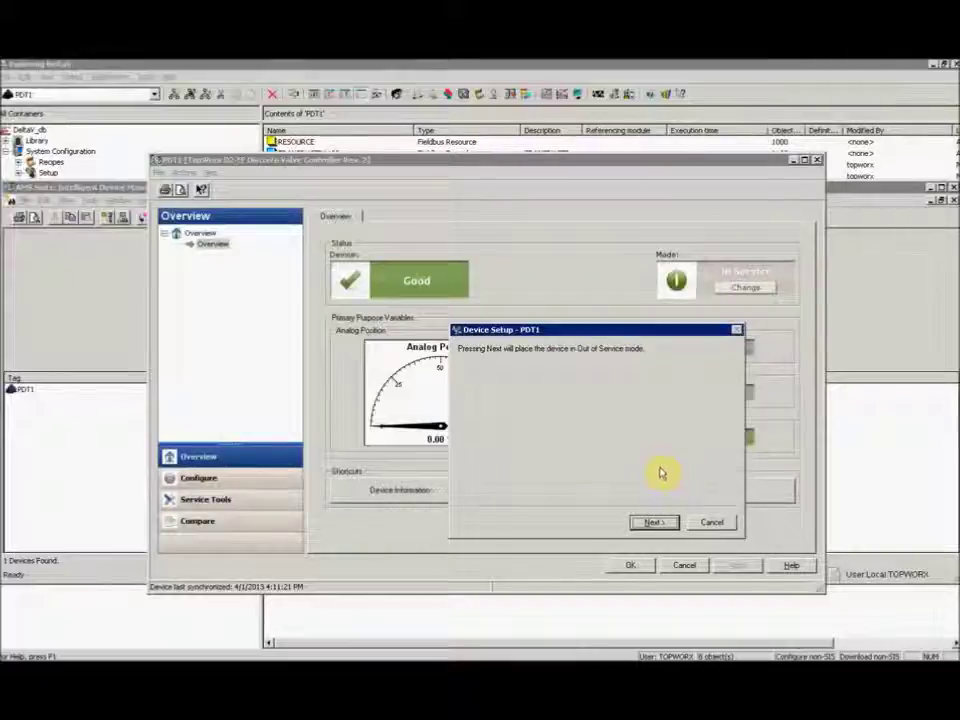
{"action": "left_click", "coordinate": [653, 522]}
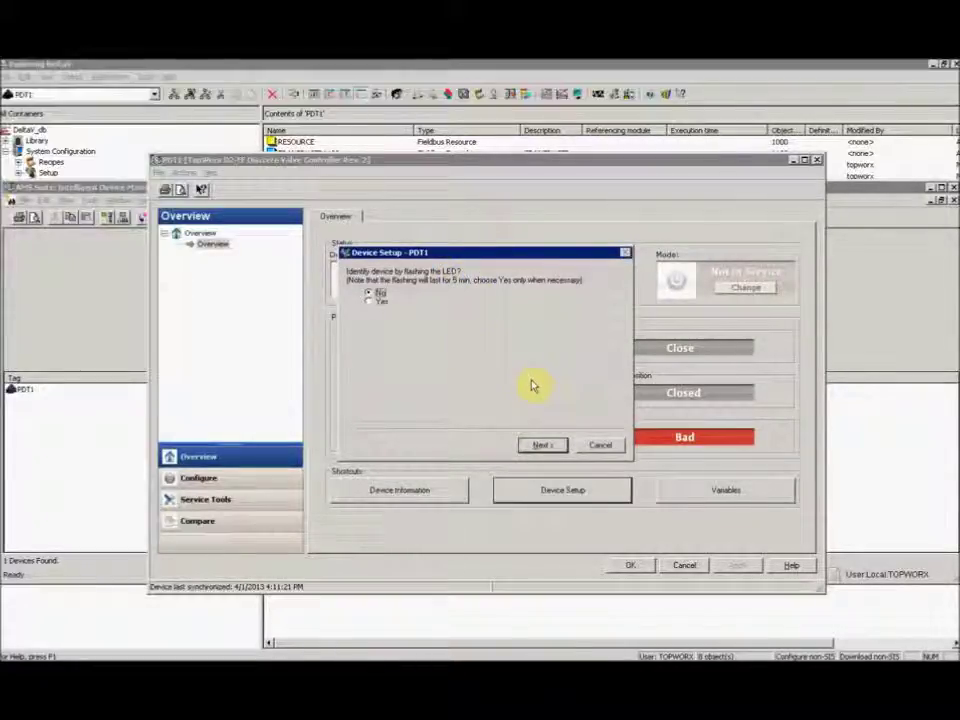
Step: Skip LED identification, start semi-auto calibration, and set the current position as the closed end
{"action": "left_click", "coordinate": [552, 449]}
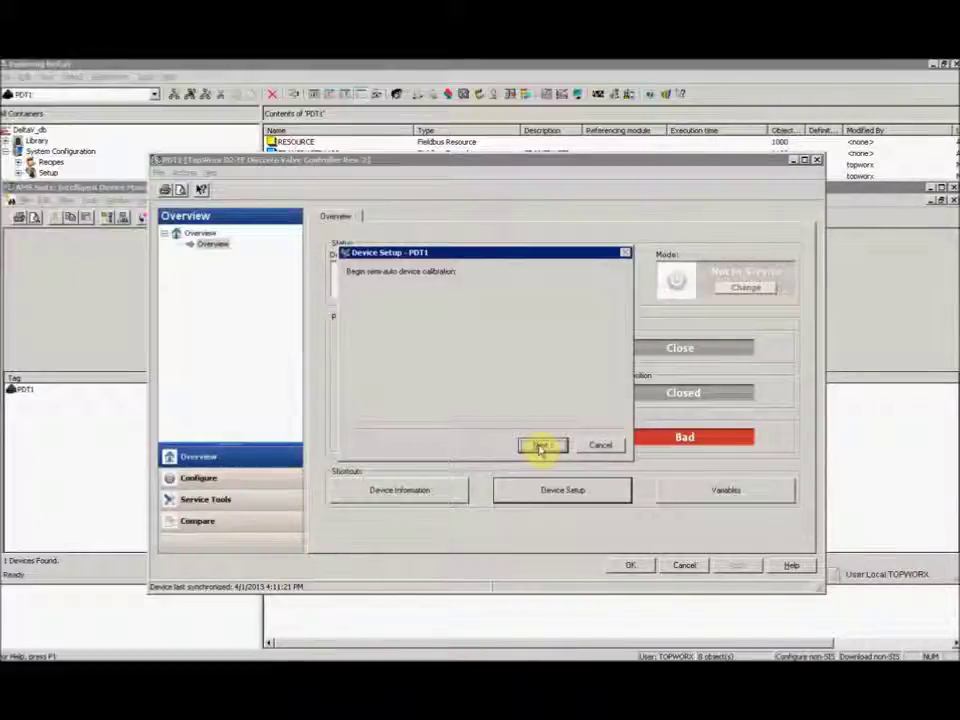
{"action": "left_click", "coordinate": [540, 447]}
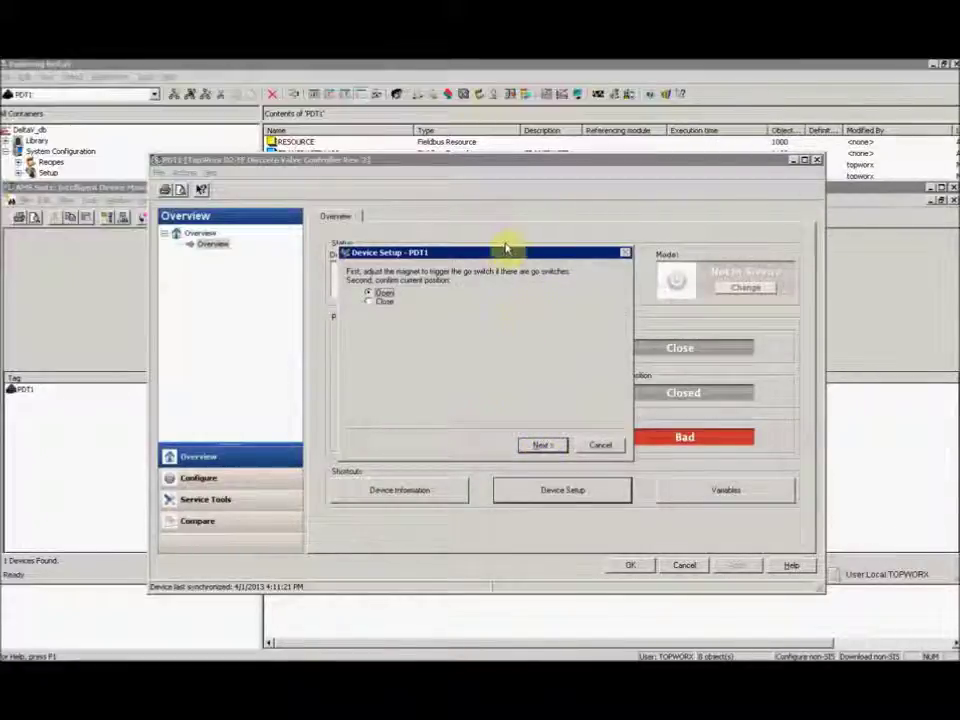
{"action": "left_click_drag", "start_coordinate": [505, 250], "coordinate": [449, 256]}
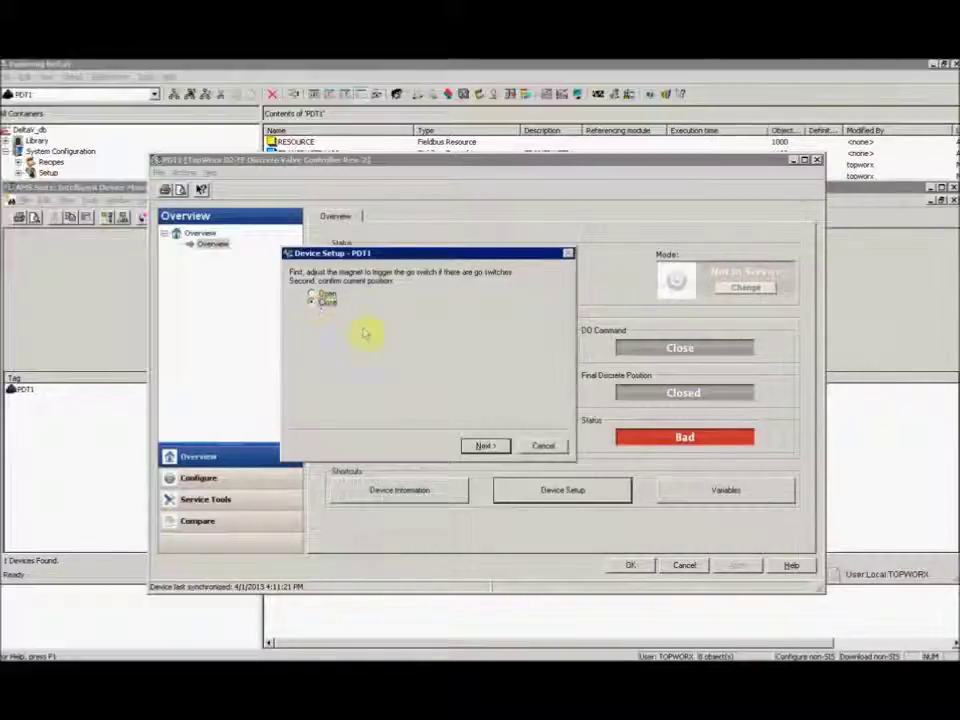
{"action": "left_click", "coordinate": [489, 446]}
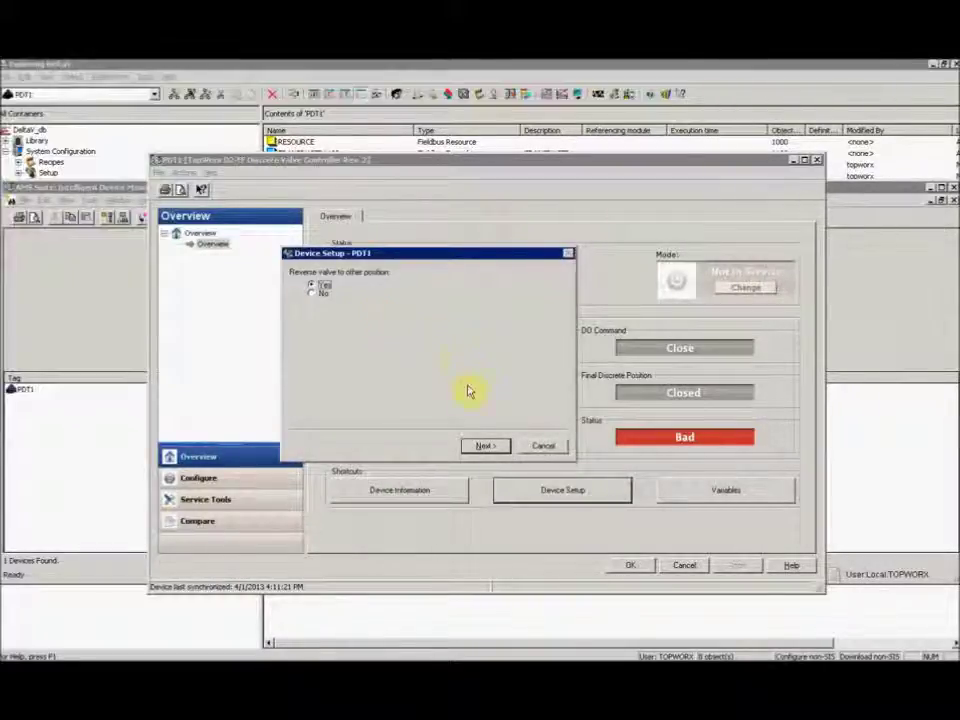
Step: Reverse the valve, choose Open, and set that position as the open end
{"action": "left_click", "coordinate": [483, 446]}
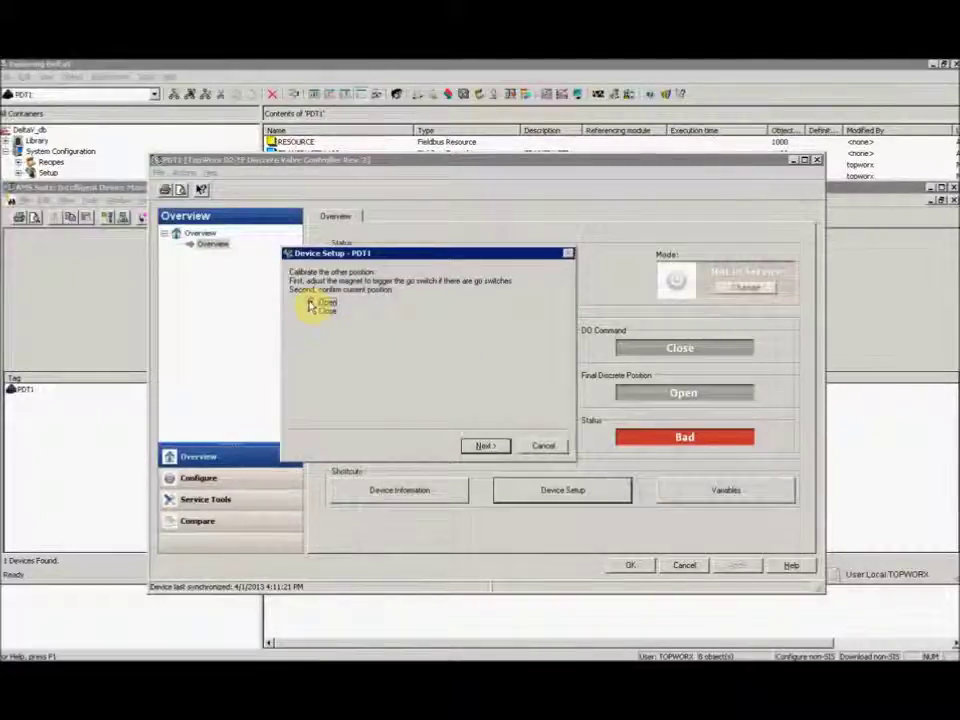
{"action": "left_click", "coordinate": [310, 302]}
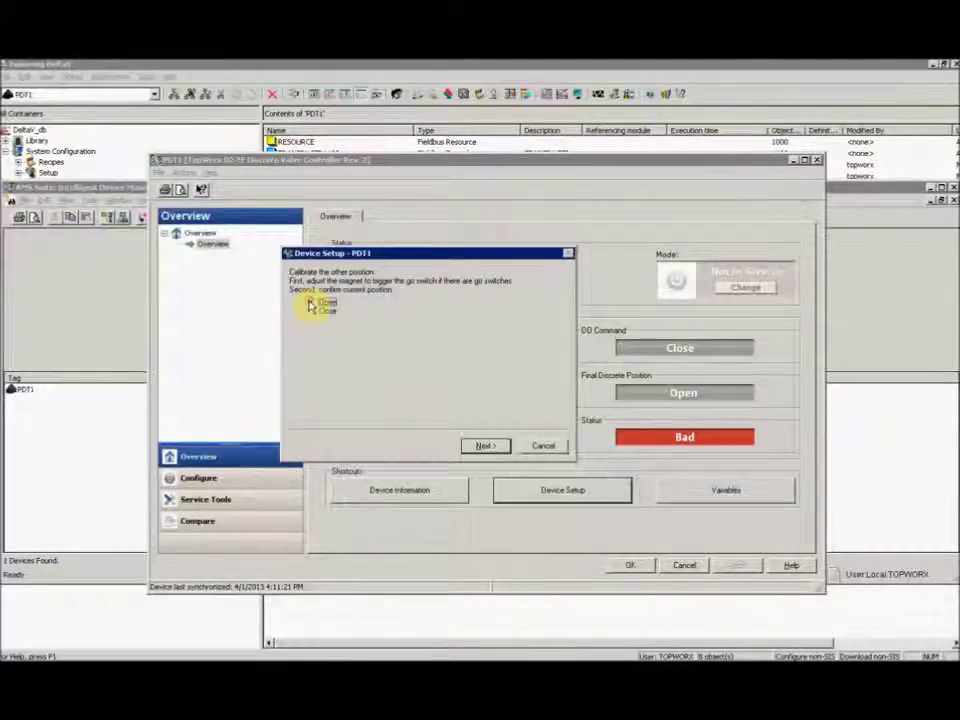
{"action": "left_click", "coordinate": [483, 447]}
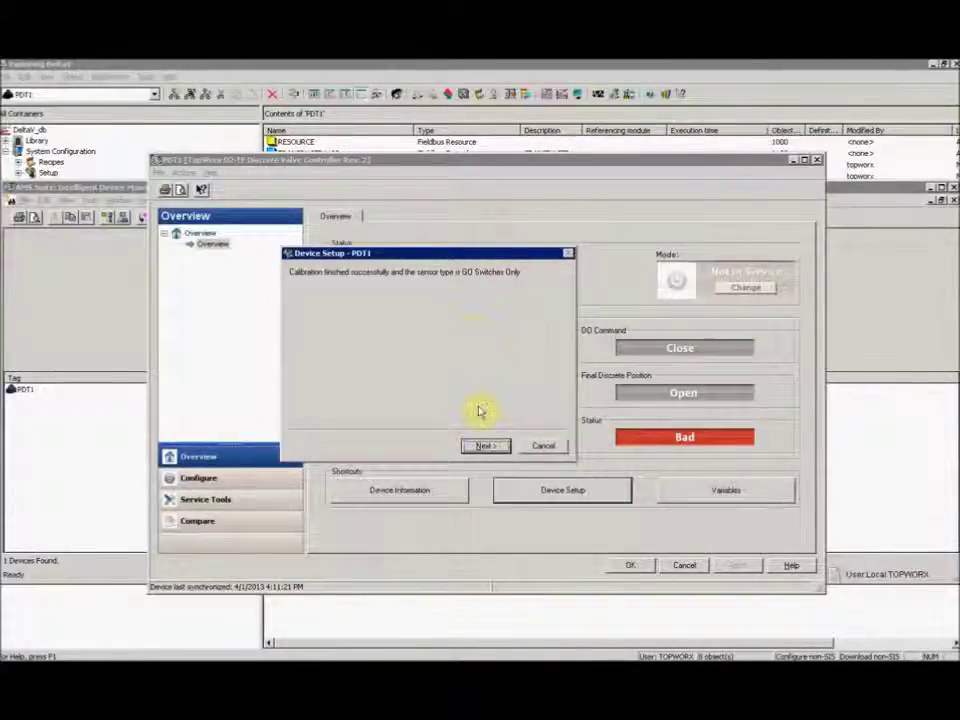
Step: Continue past the successful calibration and accept enabling the buttonboard for local operation
{"action": "left_click", "coordinate": [488, 445]}
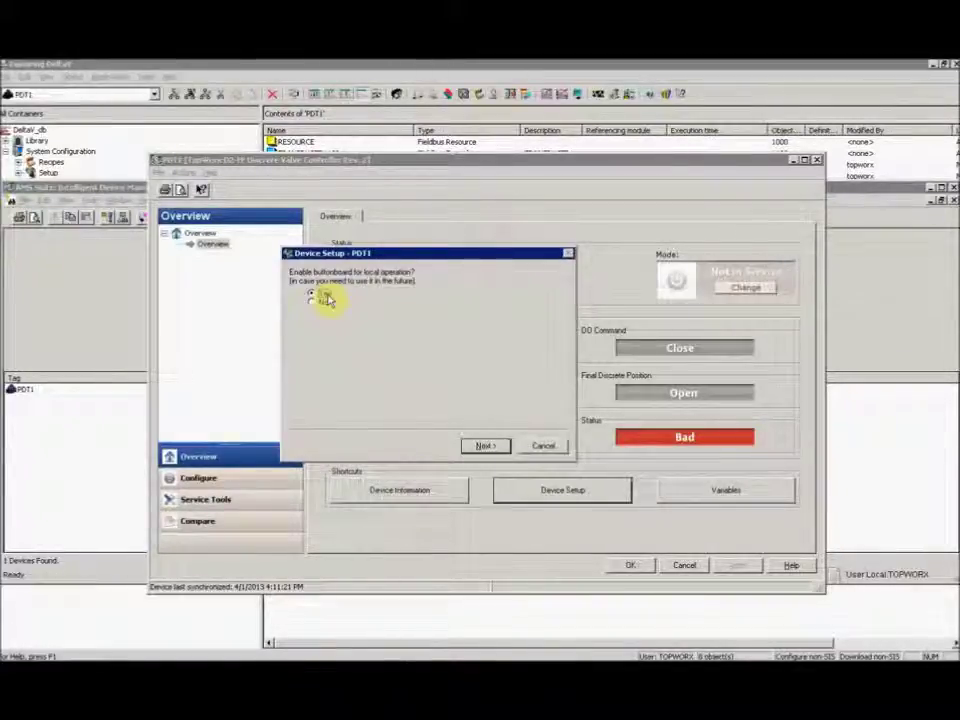
{"action": "left_click", "coordinate": [485, 446]}
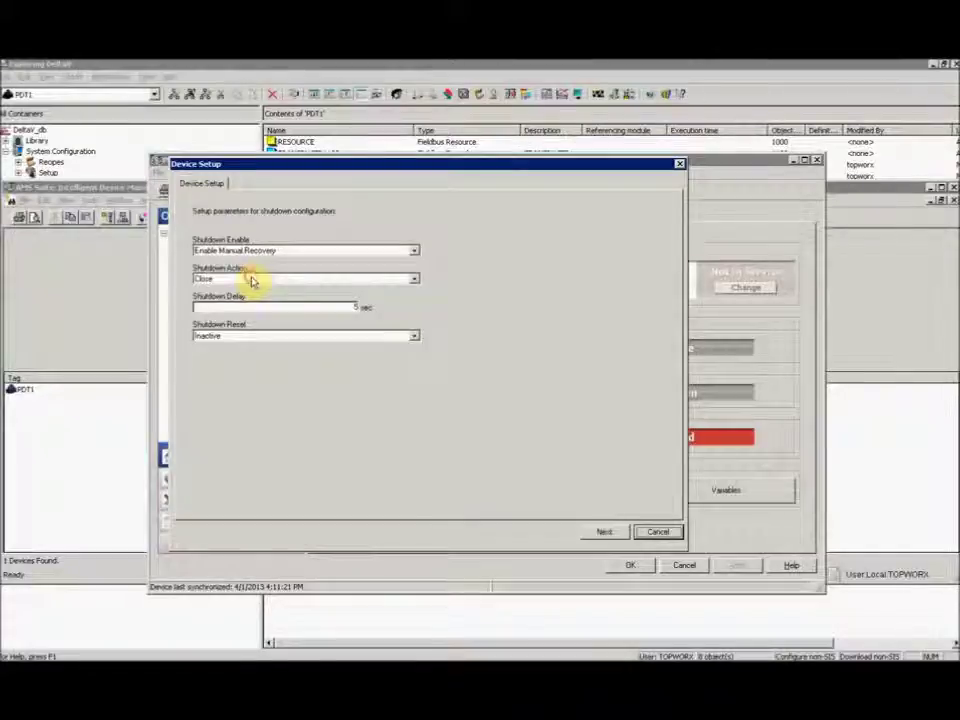
Step: Set shutdown action to Close with reset Inactive and write the settings to PDT1
{"action": "left_click", "coordinate": [252, 282]}
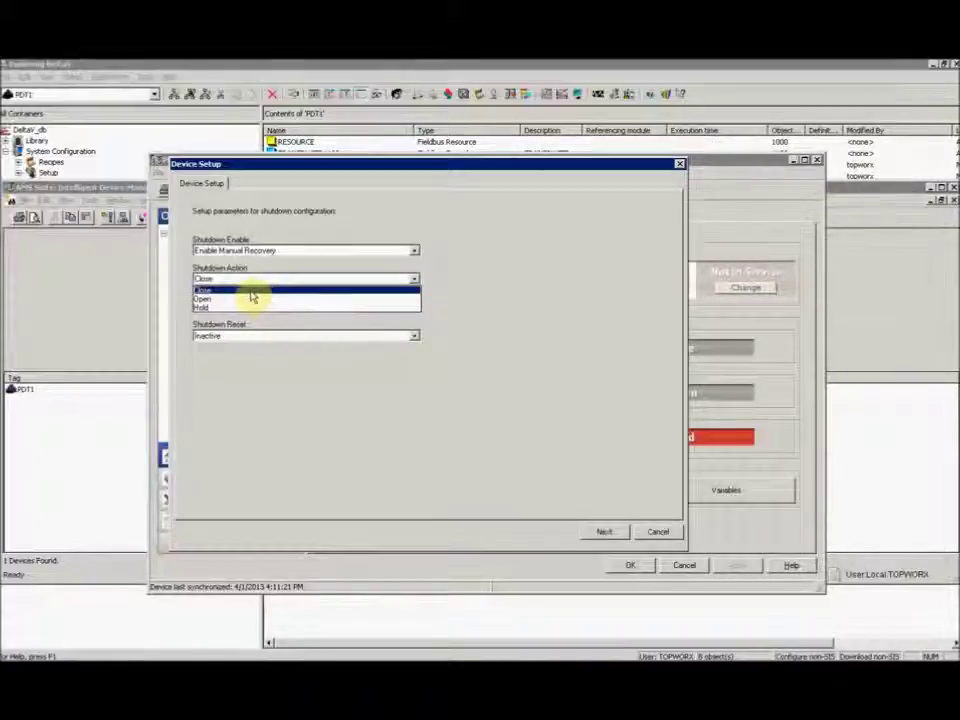
{"action": "left_click", "coordinate": [252, 296]}
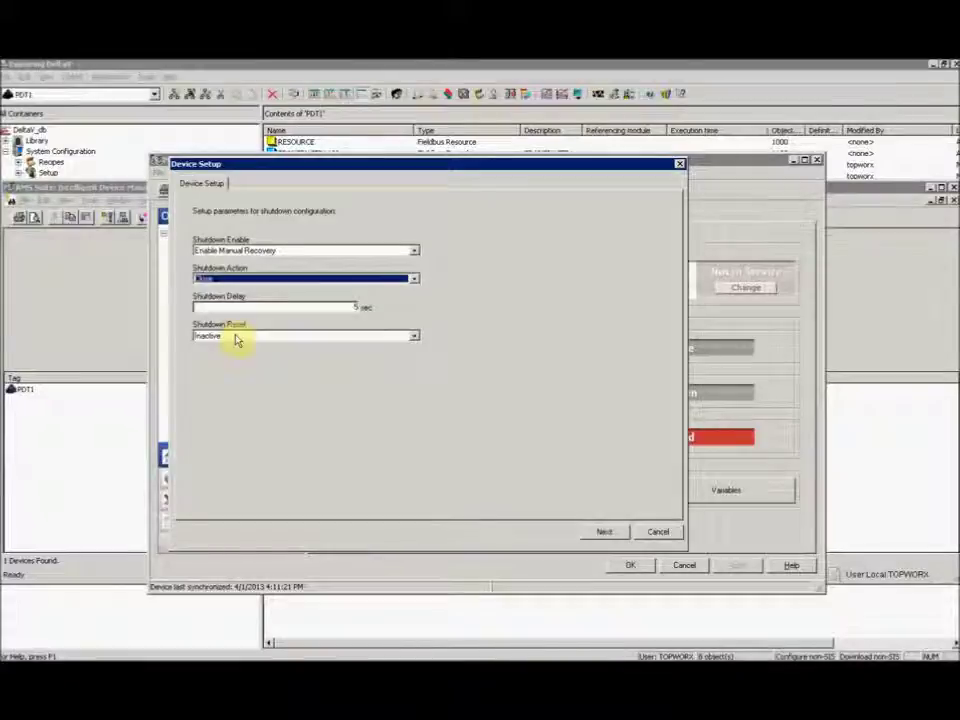
{"action": "left_click", "coordinate": [237, 338]}
{"action": "left_click", "coordinate": [245, 347]}
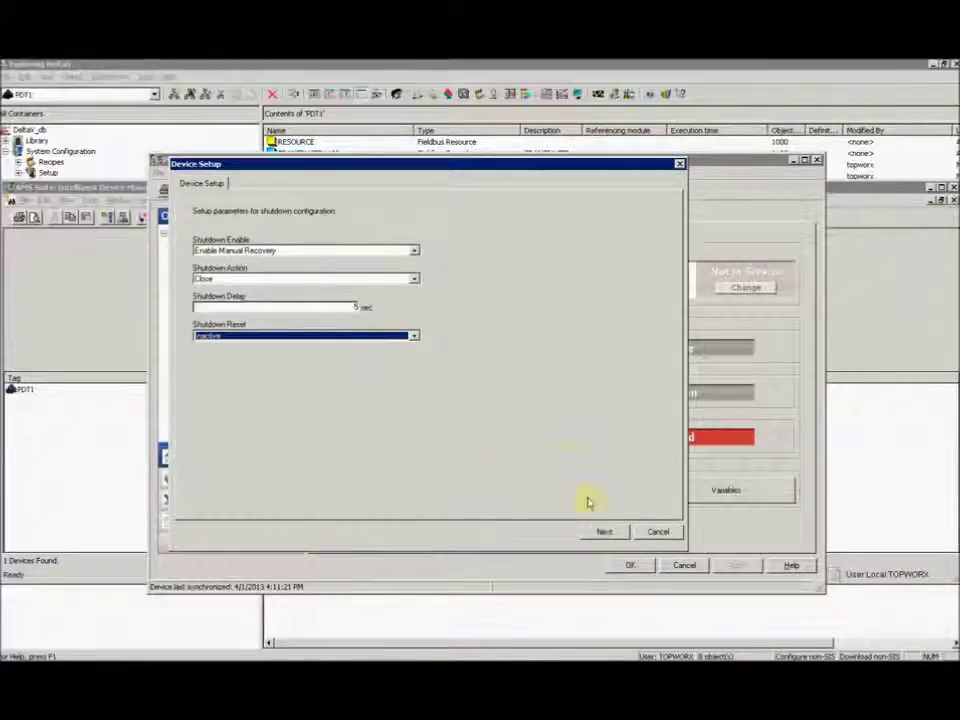
{"action": "left_click", "coordinate": [605, 532]}
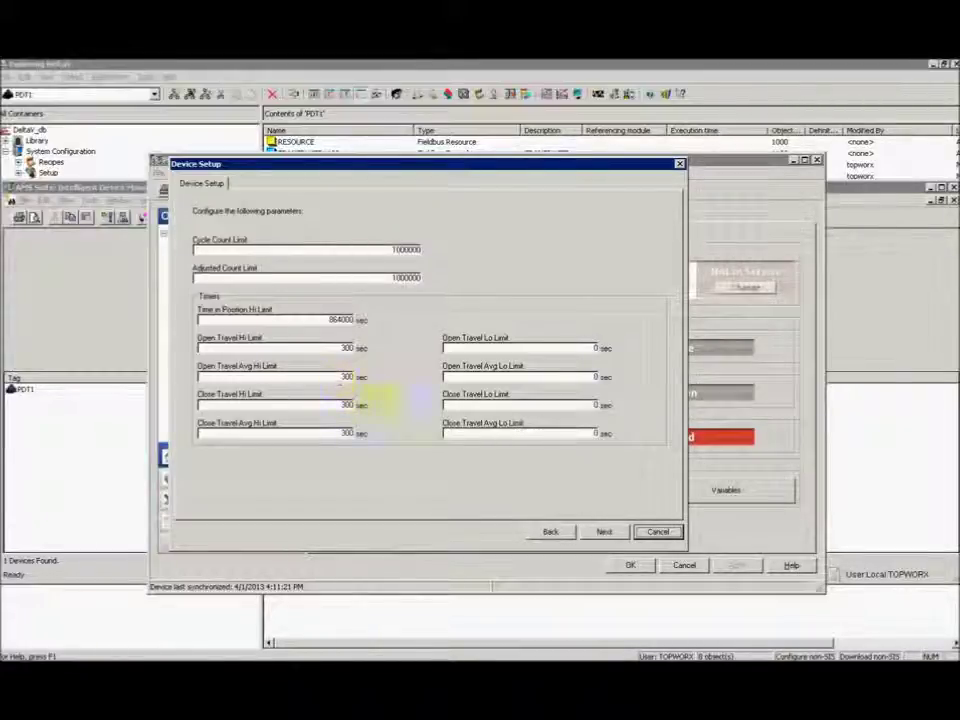
Step: Accept the cycle count and travel time limits and move on to Device Information
{"action": "left_click", "coordinate": [605, 532]}
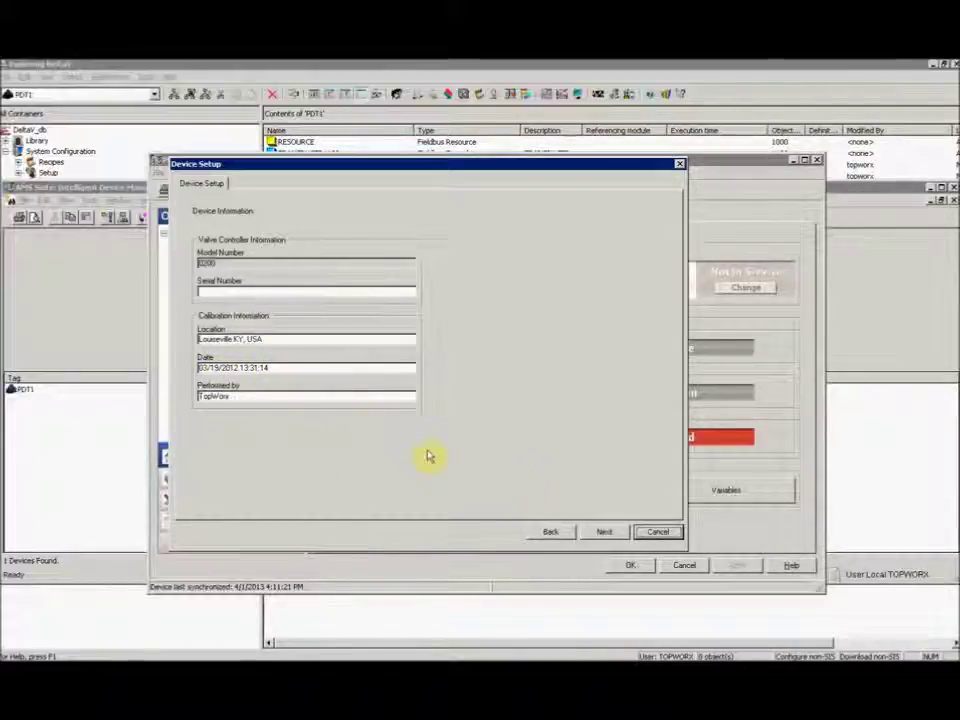
Step: Accept the Device Information (Louisville KY, USA, 03/19/2012) and finish the device setup method
{"action": "left_click", "coordinate": [603, 535]}
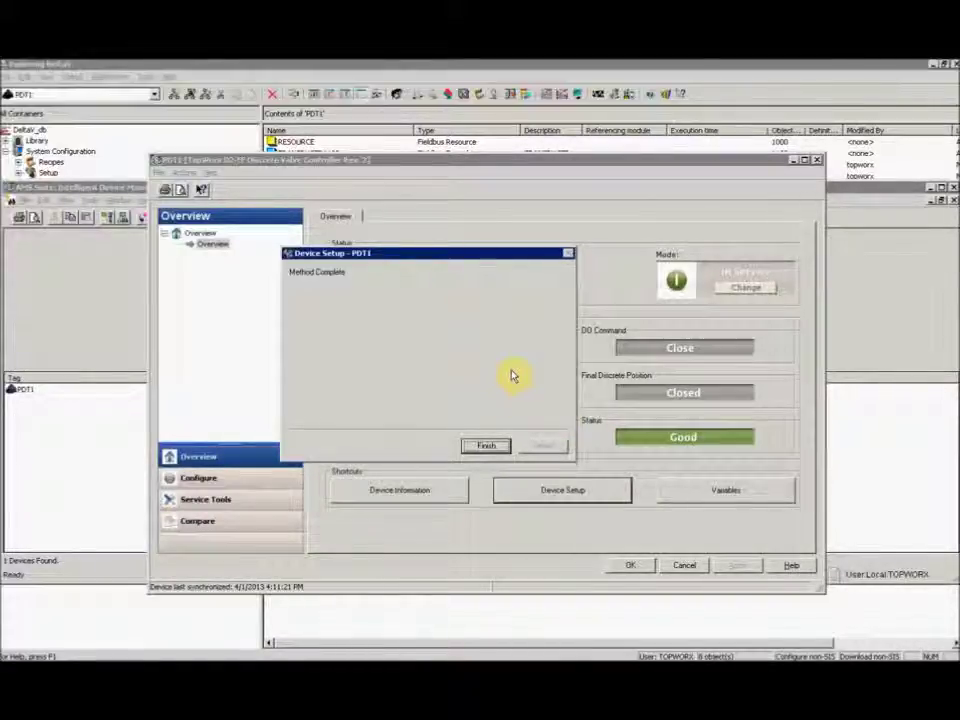
{"action": "left_click", "coordinate": [487, 447]}
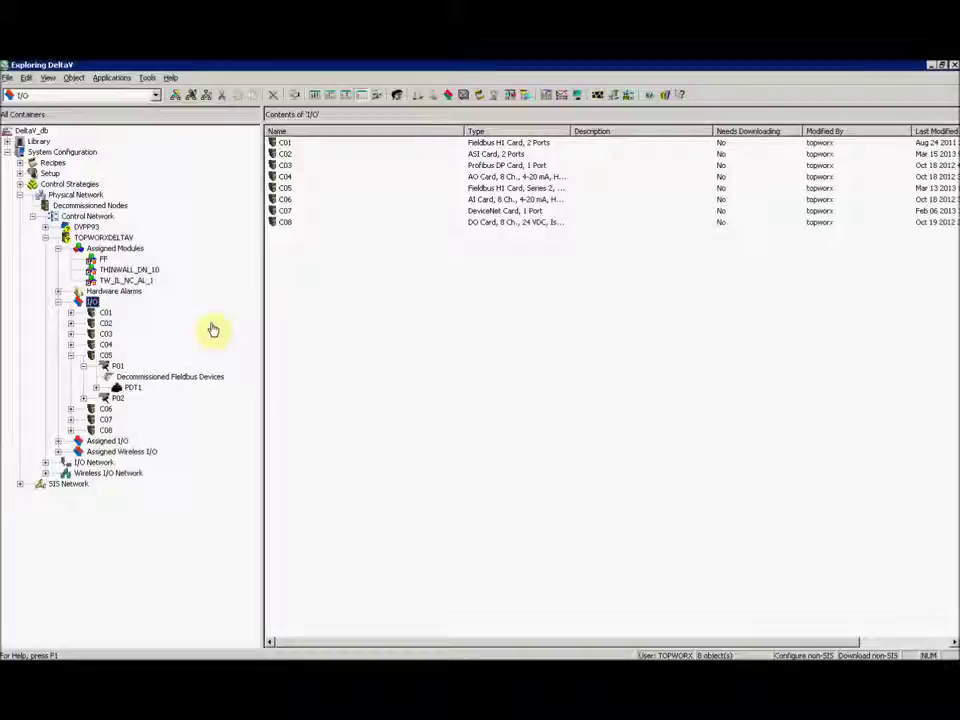
Step: Open PDT1's configuration from the C05 > P01 I/O tree and show its Manual Setup trigger points
{"action": "right_click", "coordinate": [133, 396]}
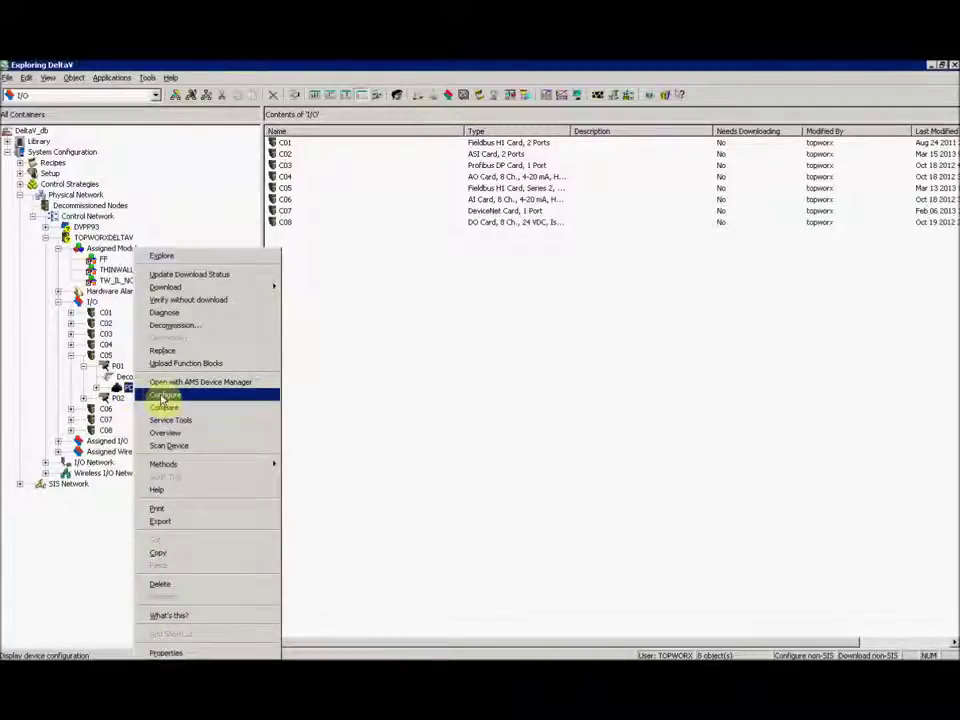
{"action": "left_click", "coordinate": [163, 396]}
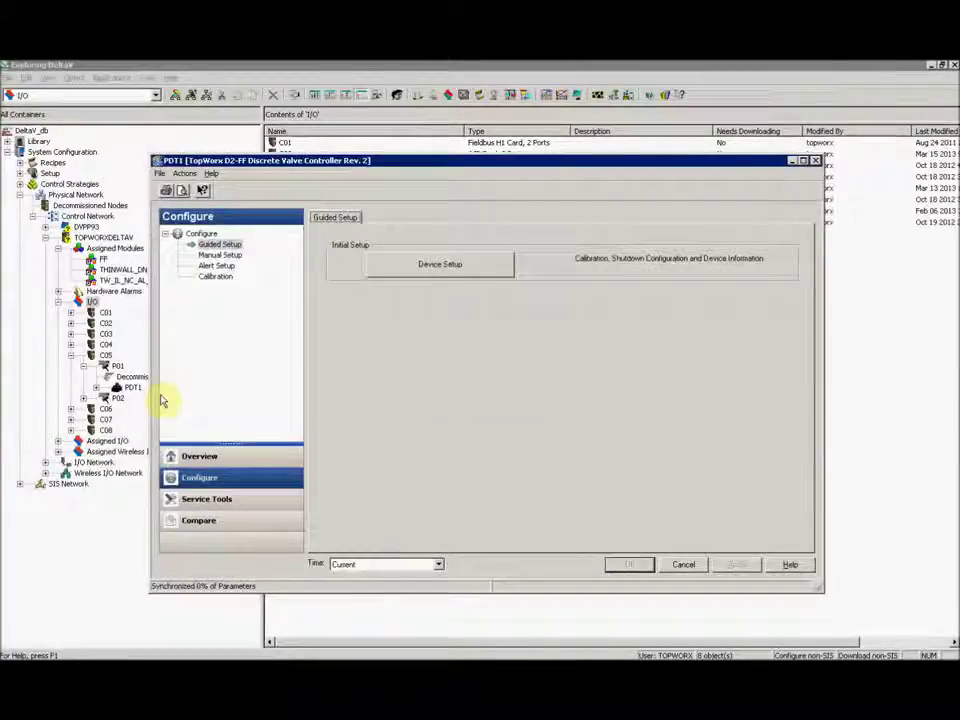
{"action": "left_click", "coordinate": [217, 257]}
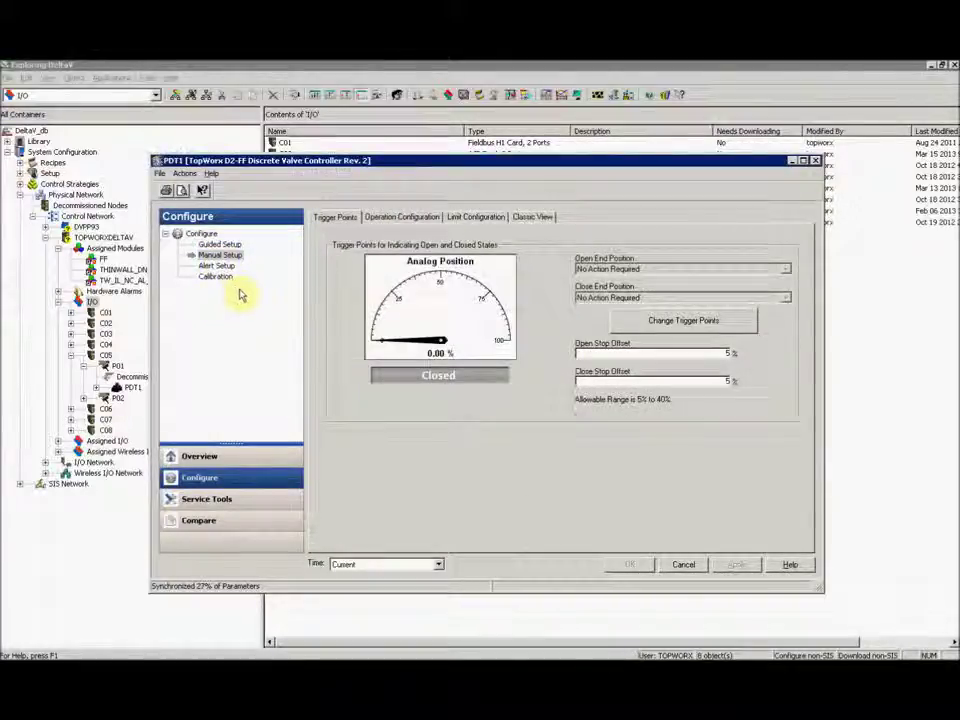
Step: Start Change Trigger Points for PDT1 and accept taking the device out of service
{"action": "left_click", "coordinate": [685, 323]}
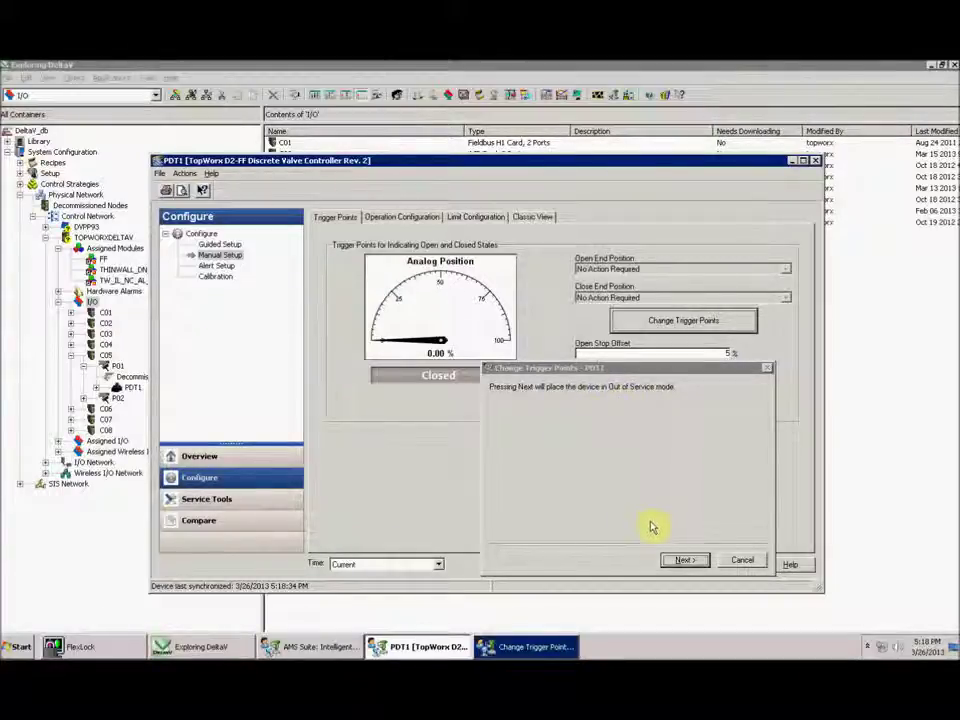
{"action": "left_click", "coordinate": [685, 559]}
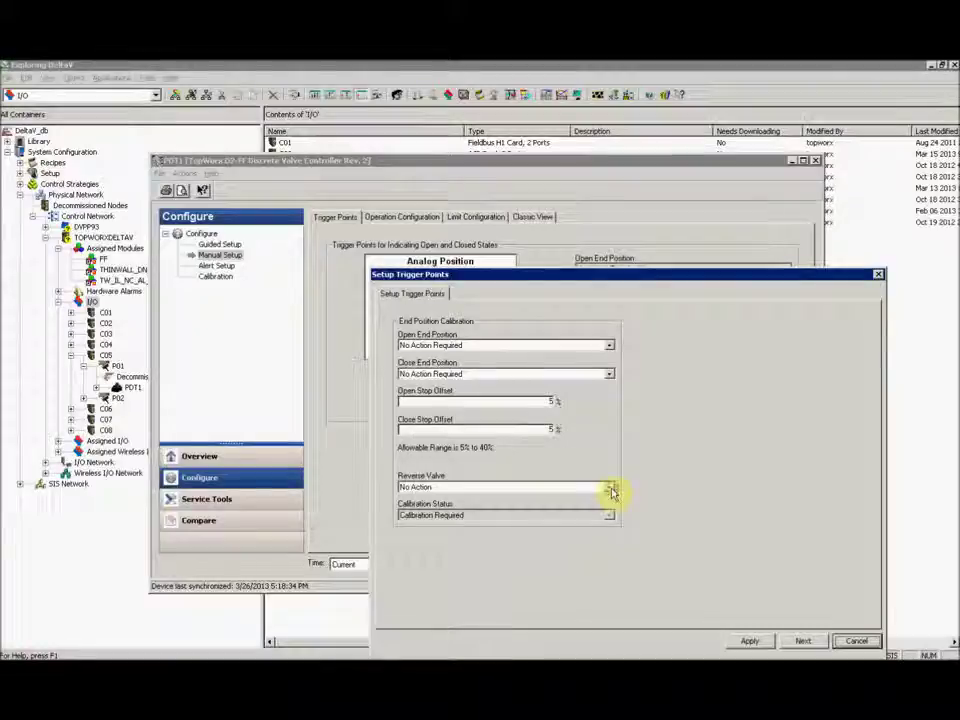
Step: Set PDT1's Reverse Valve to Reverse and apply it to the device
{"action": "left_click", "coordinate": [610, 490]}
{"action": "left_click", "coordinate": [600, 508]}
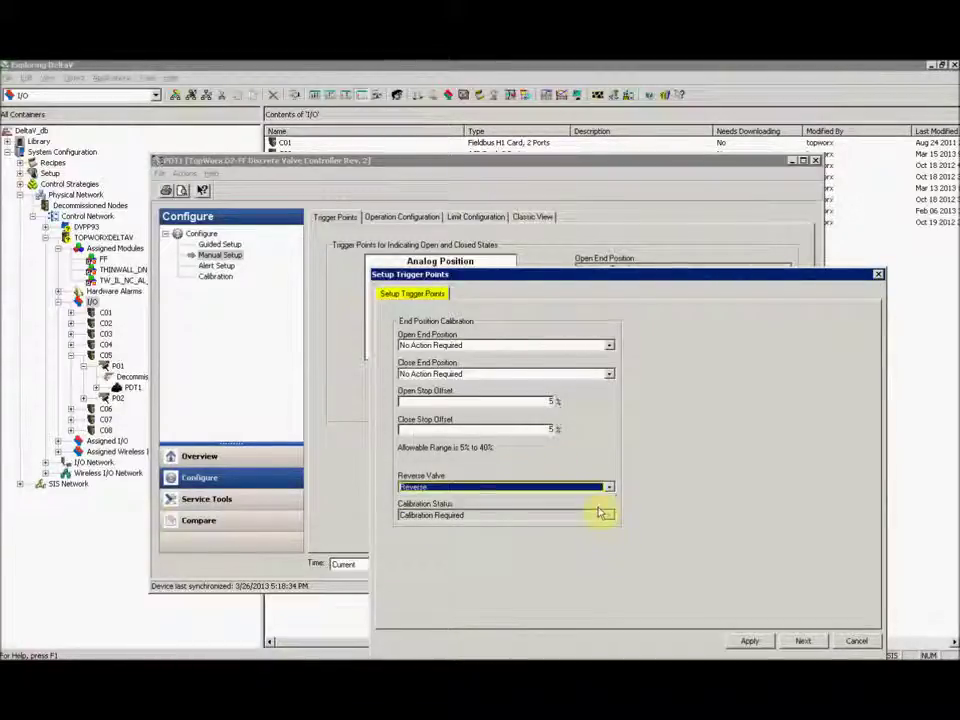
{"action": "left_click", "coordinate": [749, 640]}
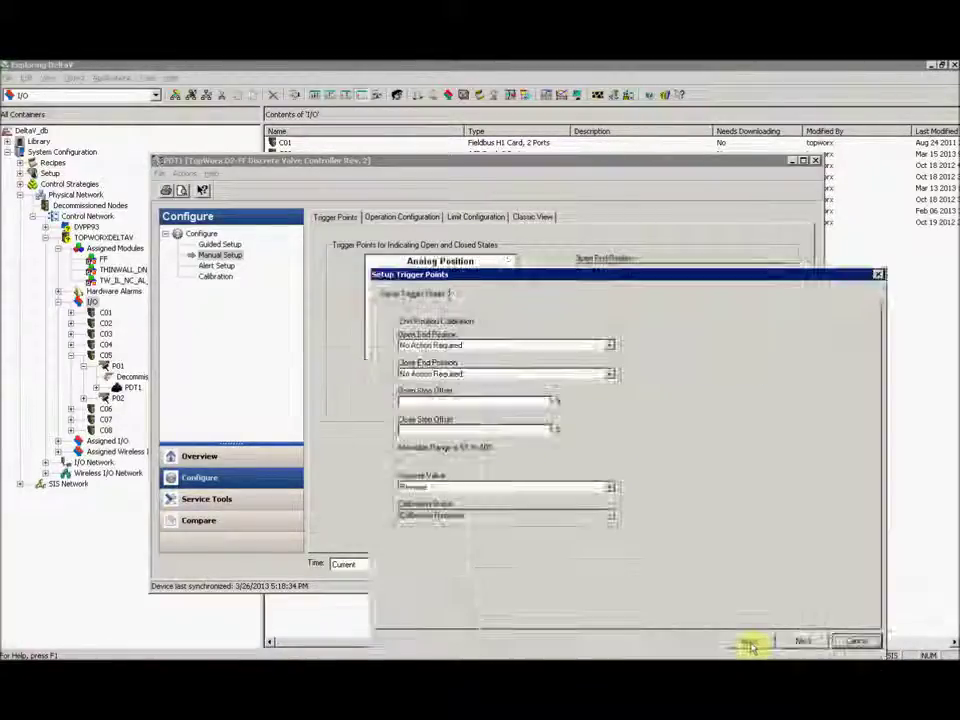